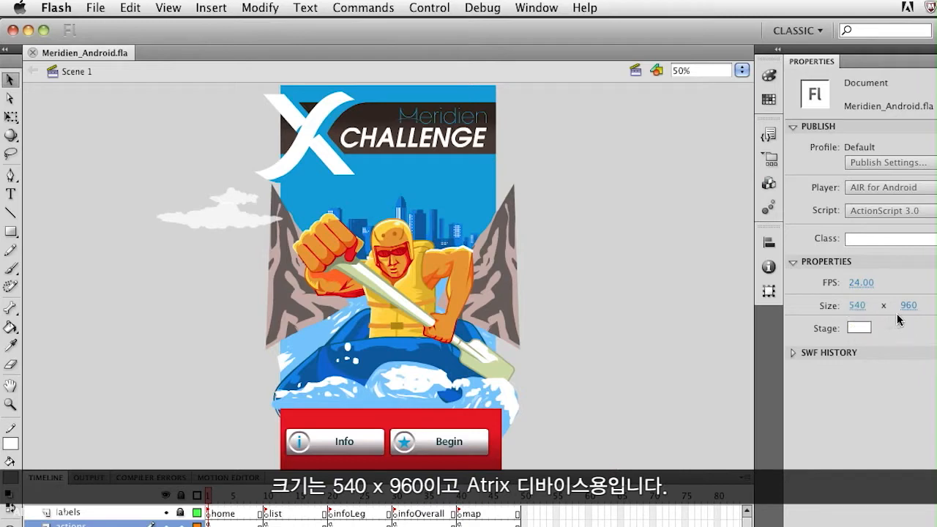
- Open the document's publish settings, choose AIR for Android as the player, and open its player settings
{"action": "left_click", "coordinate": [88, 7]}
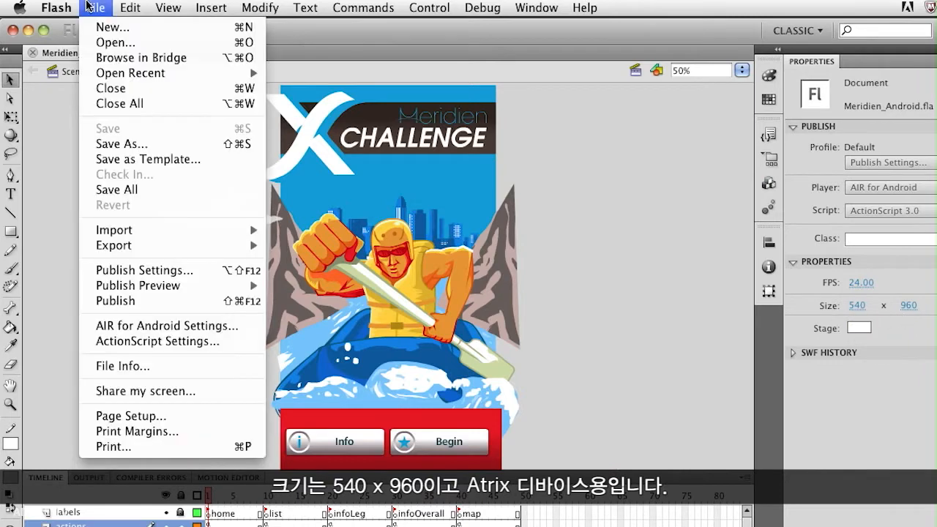
{"action": "left_click", "coordinate": [123, 276]}
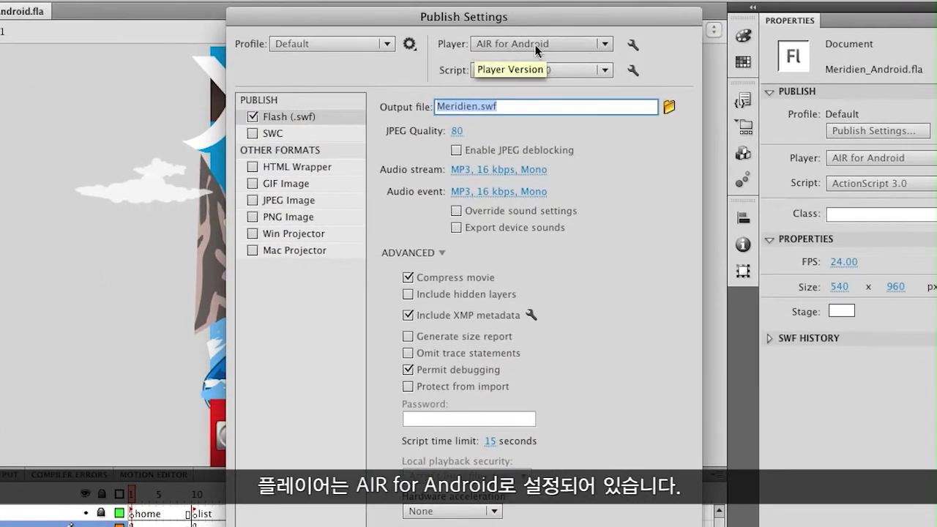
{"action": "left_click", "coordinate": [605, 45]}
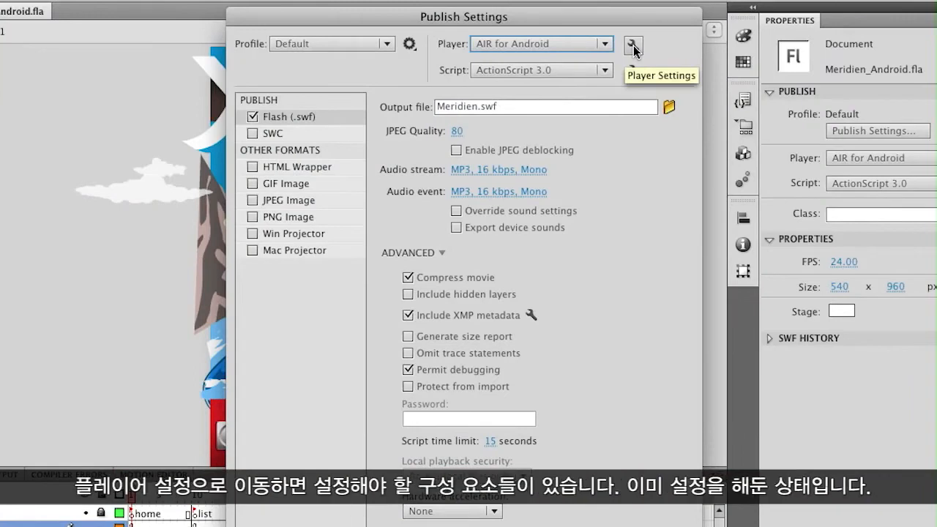
{"action": "left_click", "coordinate": [632, 46]}
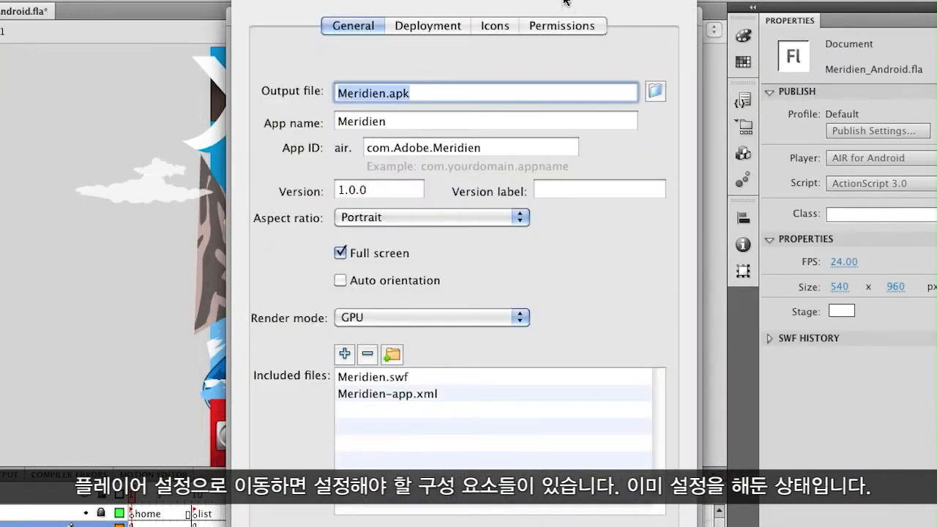
{"action": "left_click_drag", "start_coordinate": [565, 2], "coordinate": [565, 0]}
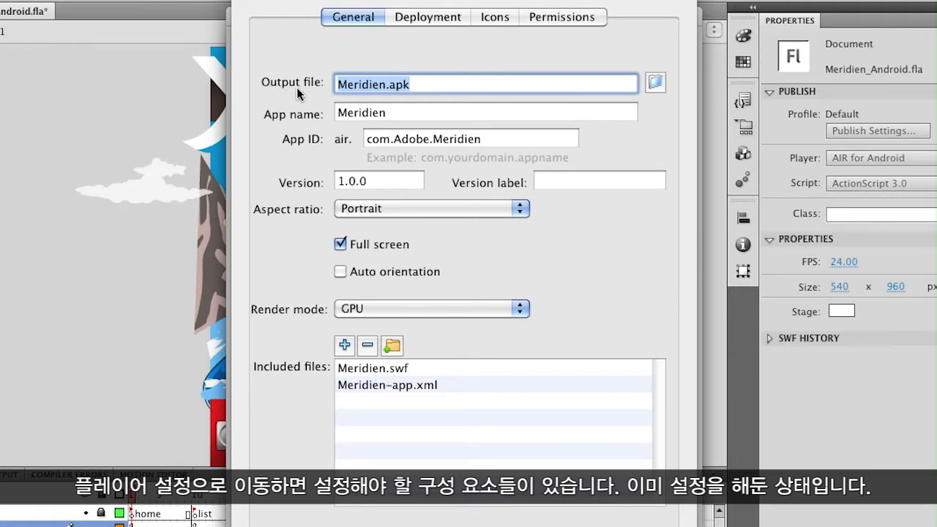
- In the general AIR for Android settings, set the version to 1.0.0 and the render mode to GPU
{"action": "left_click_drag", "start_coordinate": [388, 85], "coordinate": [449, 91]}
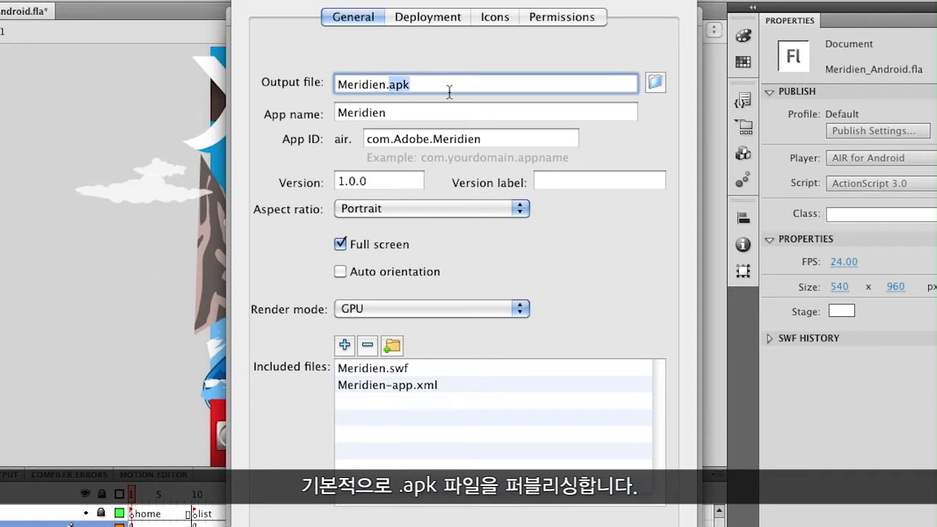
{"action": "left_click_drag", "start_coordinate": [418, 86], "coordinate": [289, 71]}
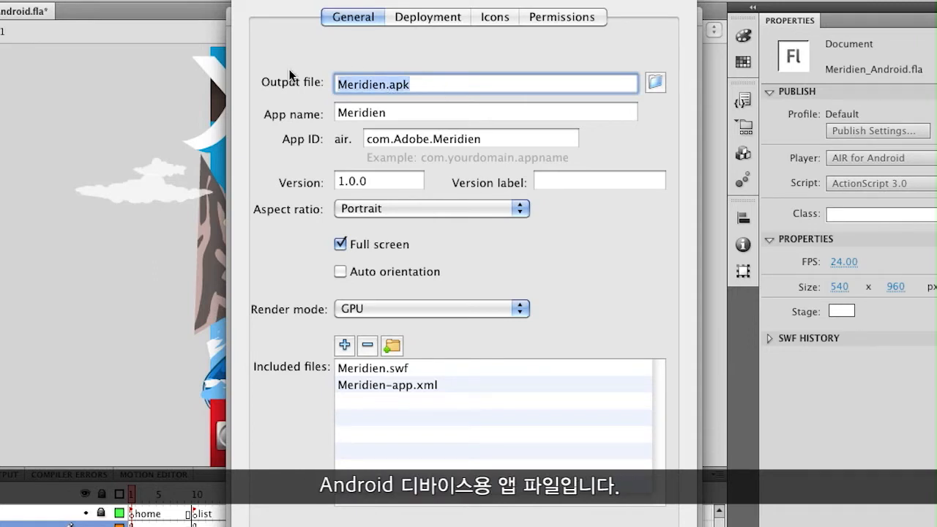
{"action": "left_click_drag", "start_coordinate": [394, 114], "coordinate": [302, 111]}
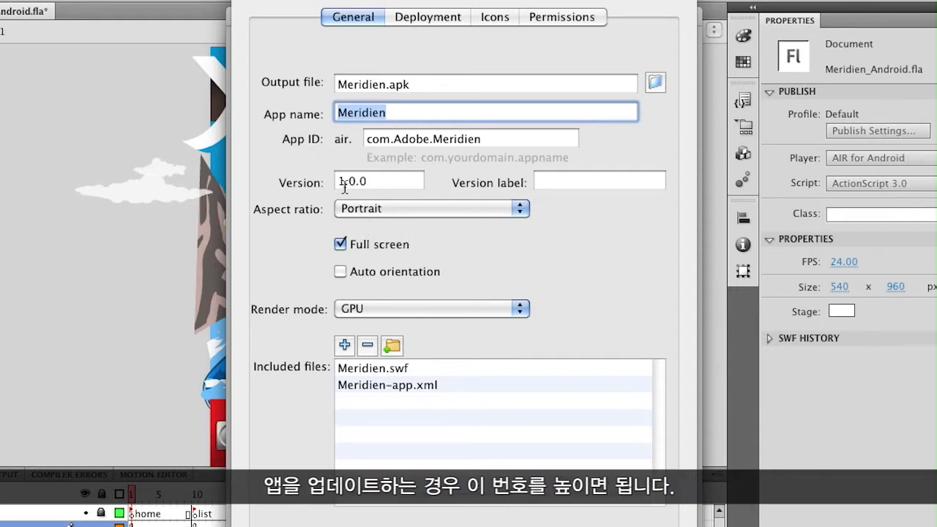
{"action": "left_click", "coordinate": [369, 181]}
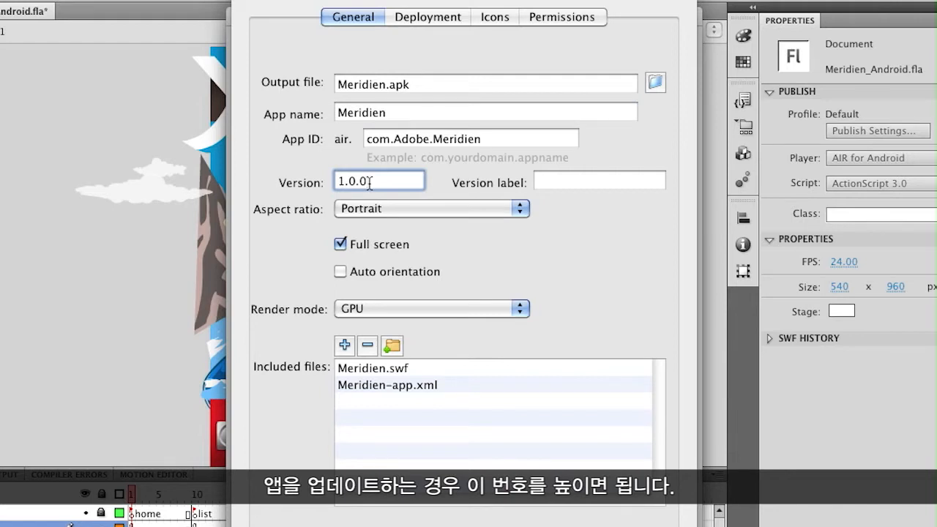
{"action": "key", "text": "BackSpace"}
{"action": "type", "text": "0"}
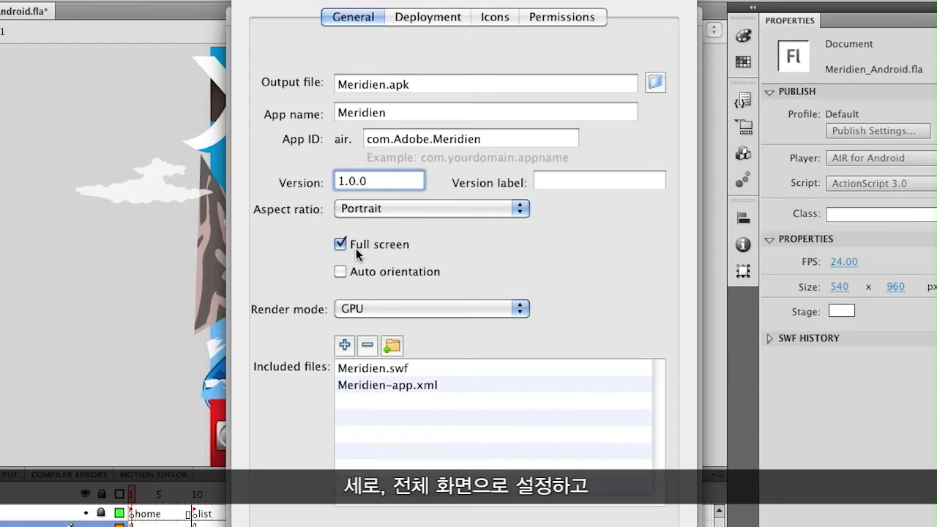
{"action": "left_click", "coordinate": [343, 309]}
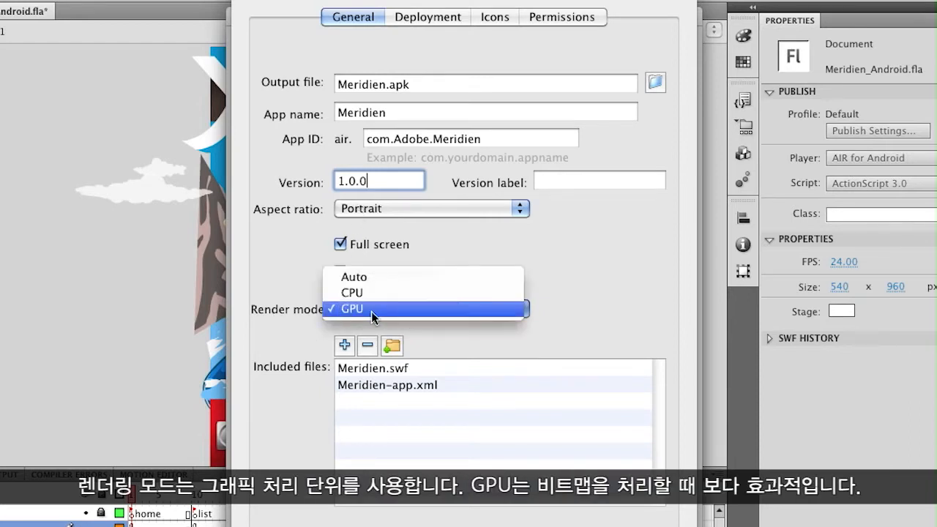
{"action": "left_click", "coordinate": [371, 311]}
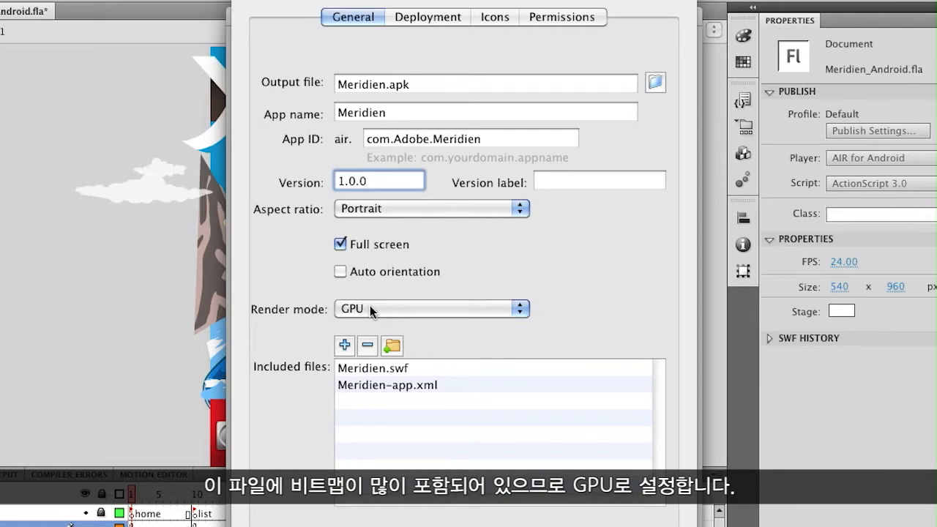
- Clear the deployment certificate and start a new one with the publisher's full name, organization unit Design and organization name Adobe
{"action": "left_click", "coordinate": [441, 19]}
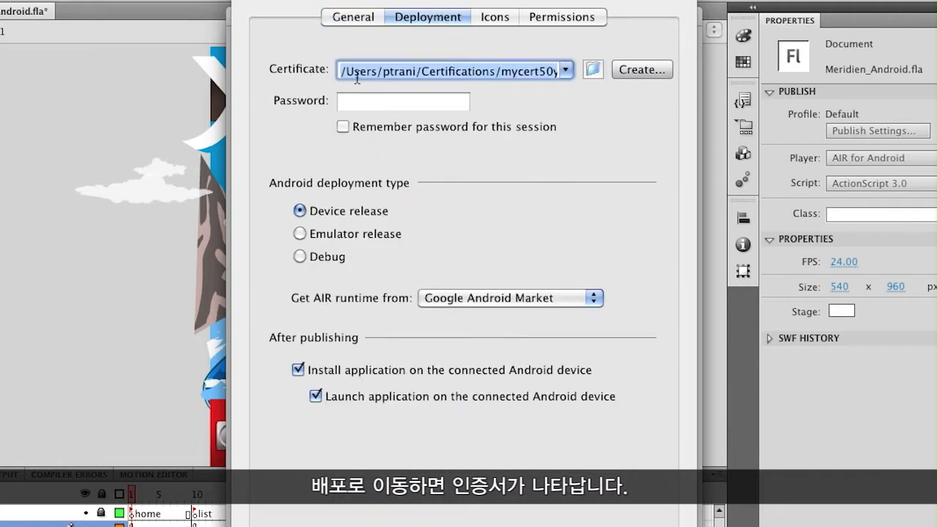
{"action": "key", "text": "BackSpace"}
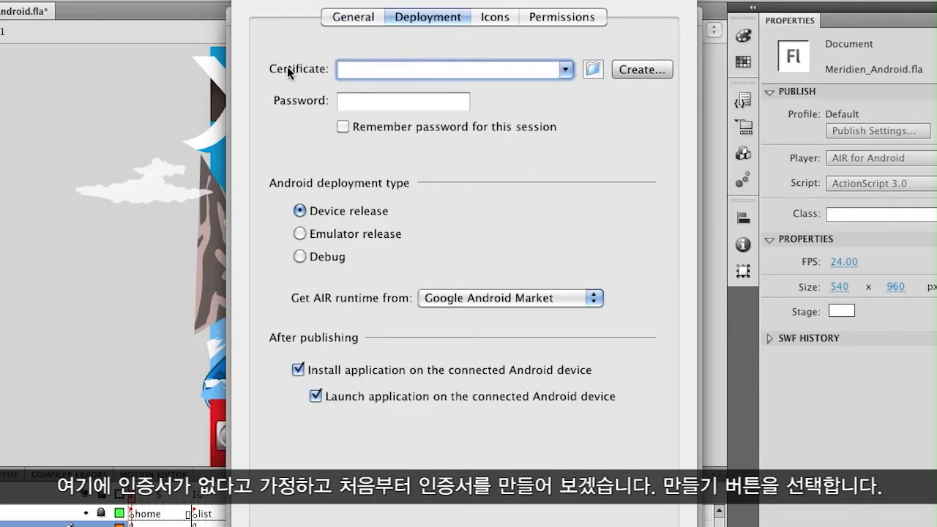
{"action": "left_click", "coordinate": [625, 68]}
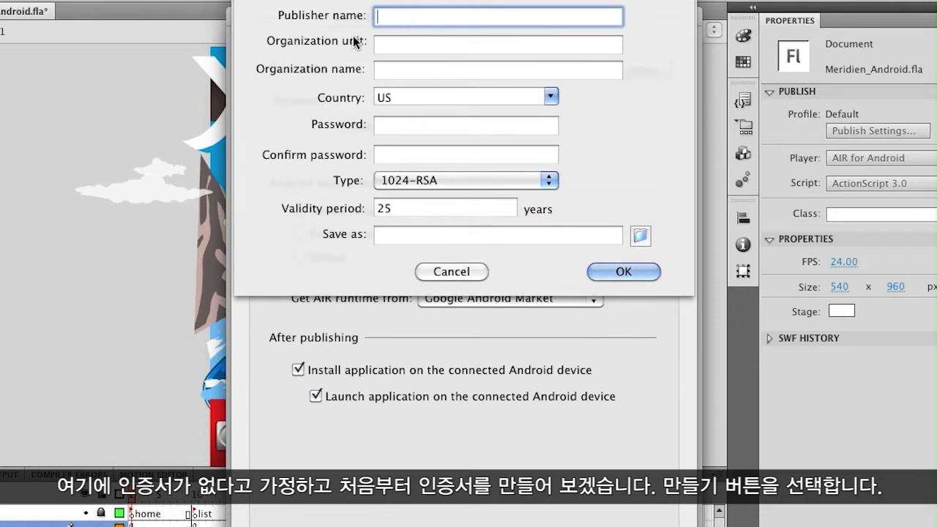
{"action": "type", "text": "Paul Trani"}
{"action": "key", "text": "Tab"}
{"action": "type", "text": "Design"}
{"action": "key", "text": "Tab"}
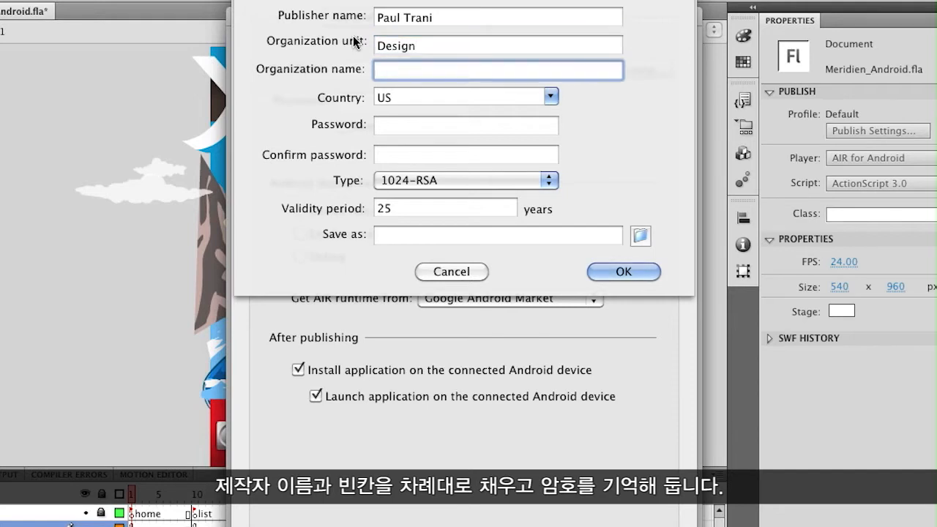
{"action": "type", "text": "Adobe"}
{"action": "key", "text": "Tab"}
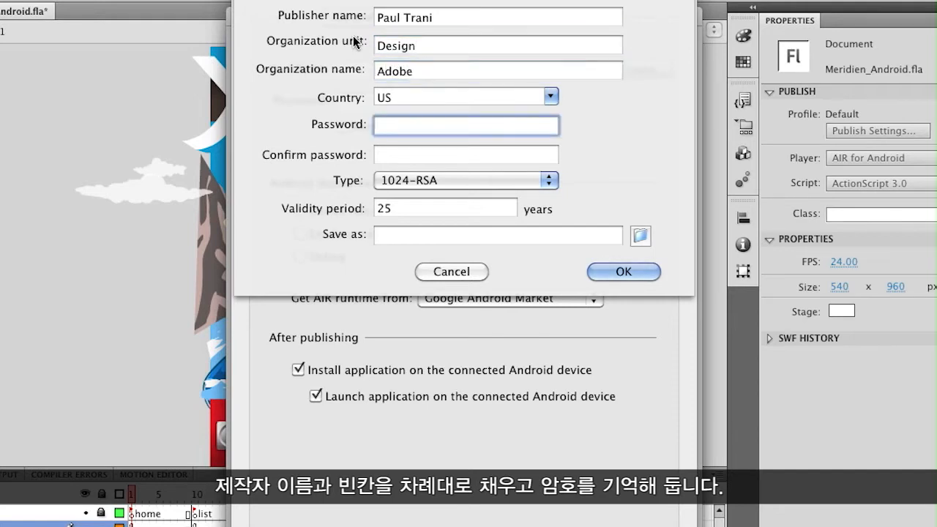
- Enter and confirm the password for the new certificate
{"action": "type", "text": "•••••••"}
{"action": "key", "text": "Tab"}
{"action": "type", "text": "•••••••"}
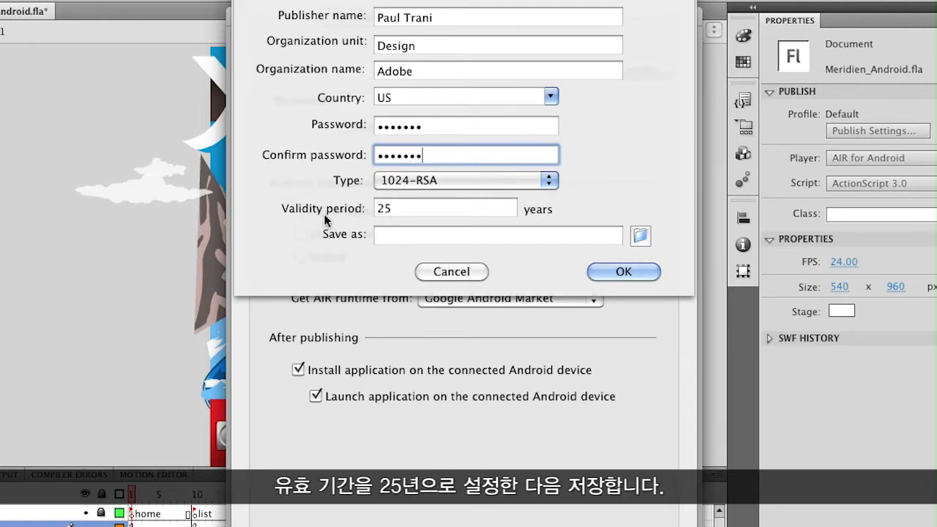
- Set the certificate to save on the Desktop as MyCert and create it
{"action": "left_click", "coordinate": [639, 235]}
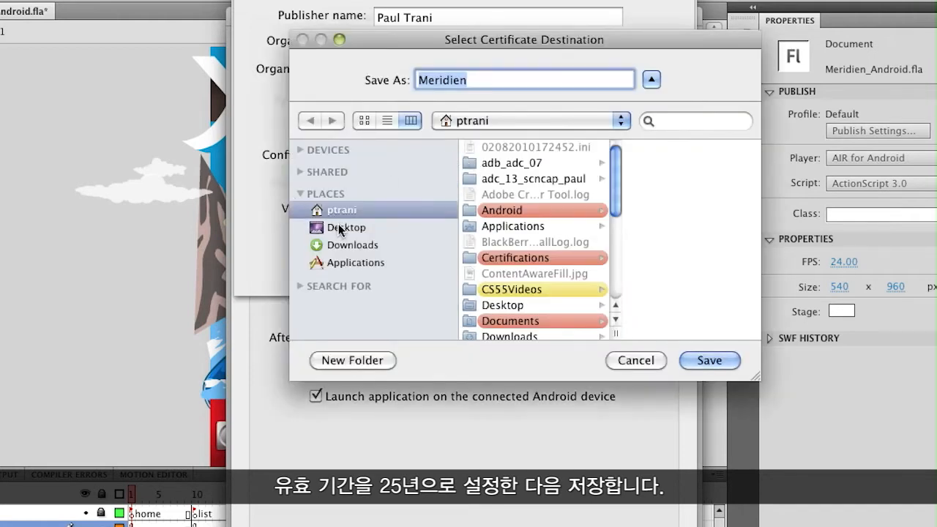
{"action": "left_click", "coordinate": [338, 226]}
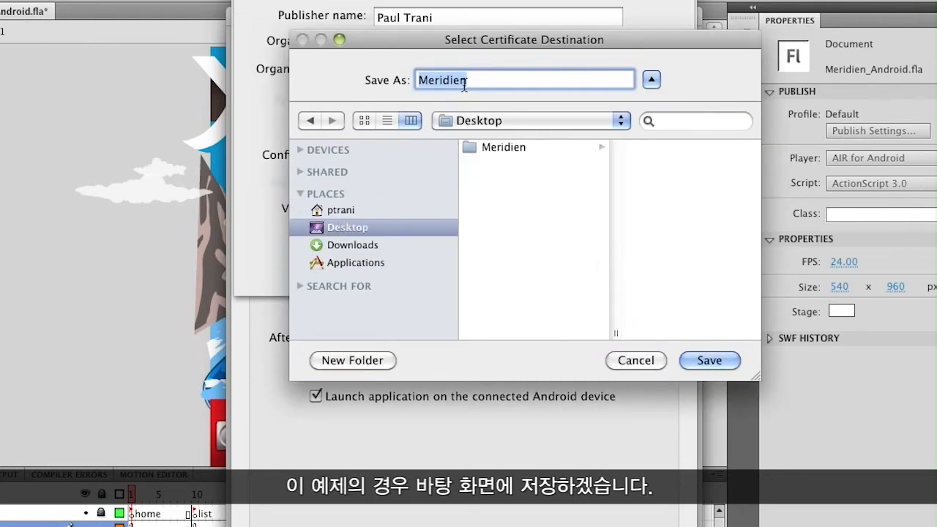
{"action": "type", "text": "MyCert"}
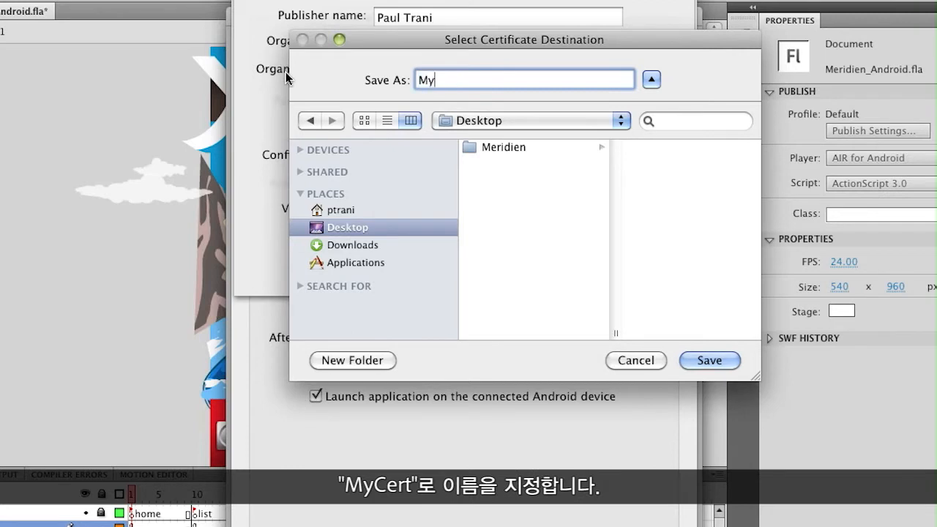
{"action": "left_click", "coordinate": [699, 360]}
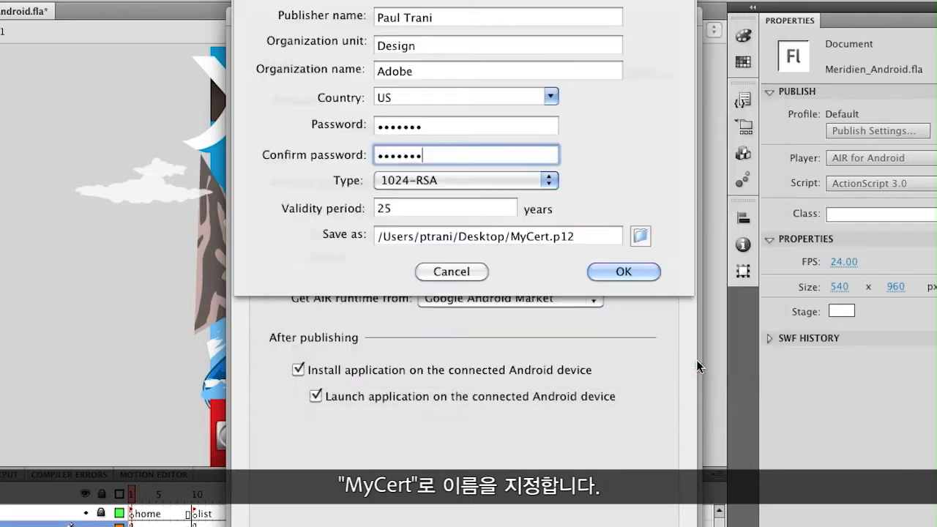
{"action": "left_click", "coordinate": [623, 271]}
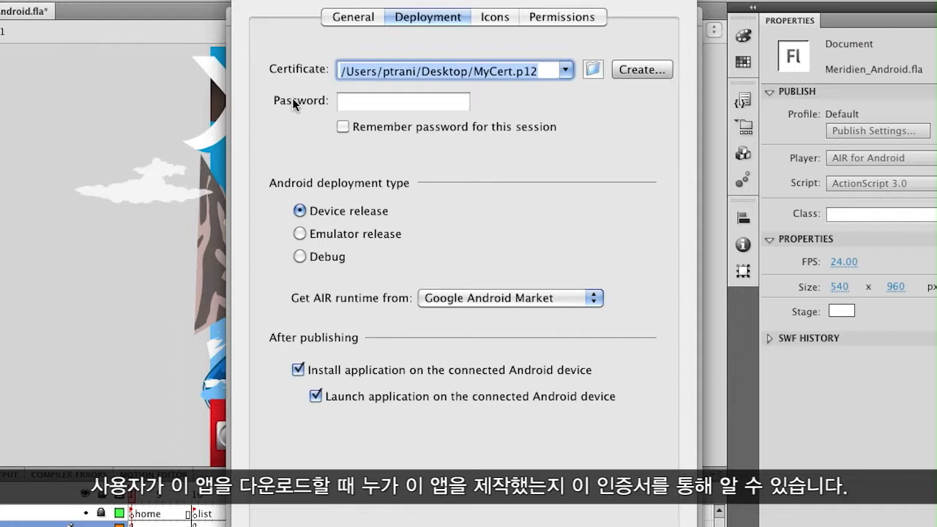
- Enter the certificate password, remember it for this session, and disable installing the application on the connected Android device after publishing
{"action": "left_click", "coordinate": [358, 102]}
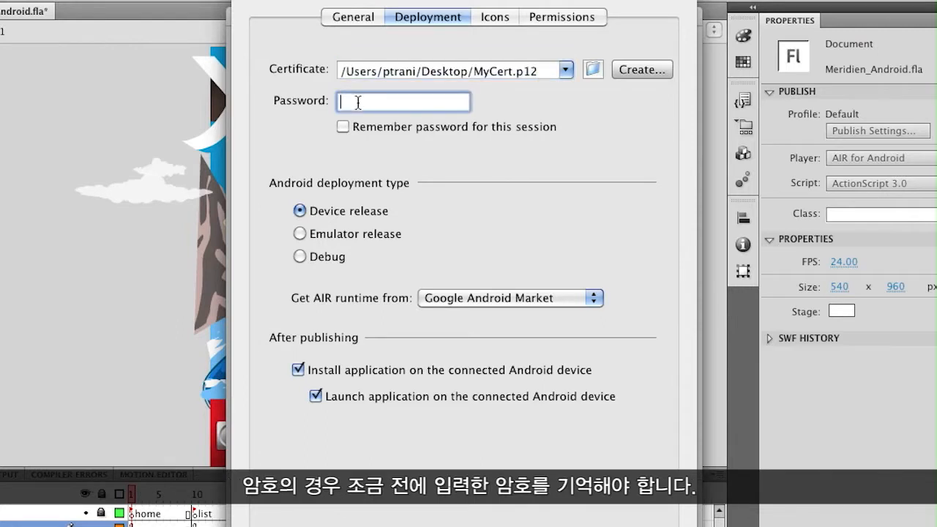
{"action": "type", "text": "•••••••"}
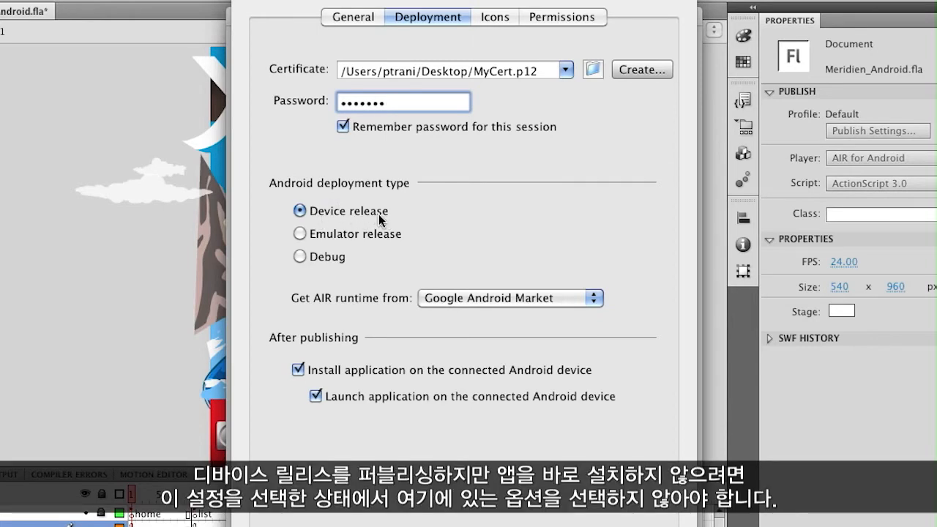
{"action": "left_click", "coordinate": [295, 370]}
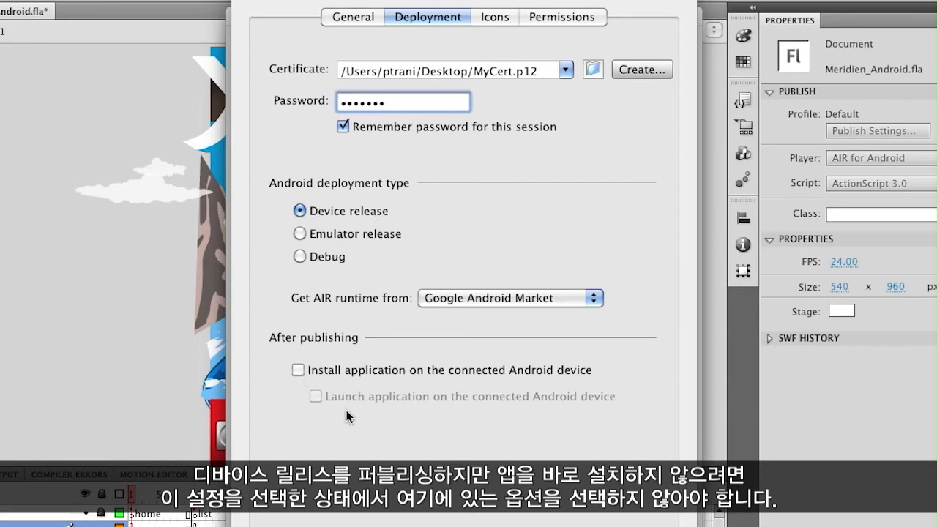
- Check the APK output file name and examine the files and previews of the 36x36, 48x48 and 72x72 icons
{"action": "left_click", "coordinate": [354, 16]}
{"action": "left_click", "coordinate": [446, 92]}
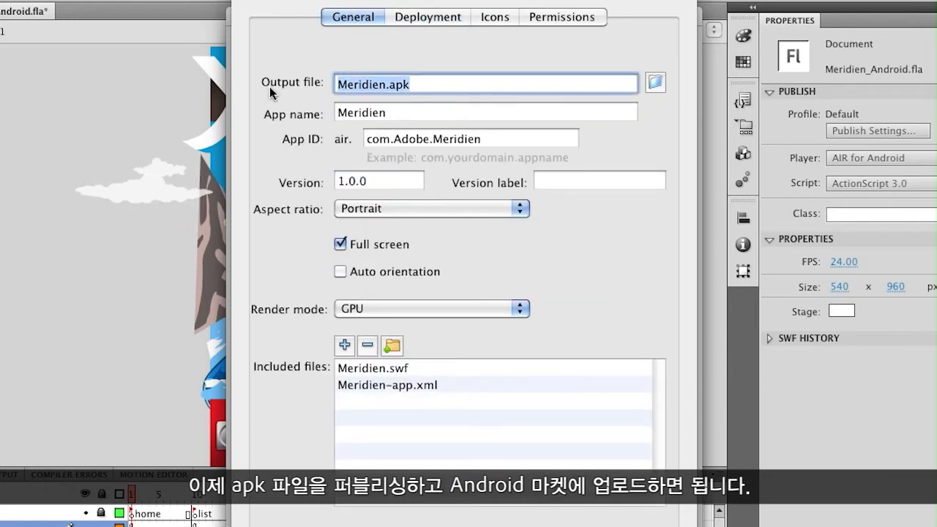
{"action": "left_click", "coordinate": [425, 18]}
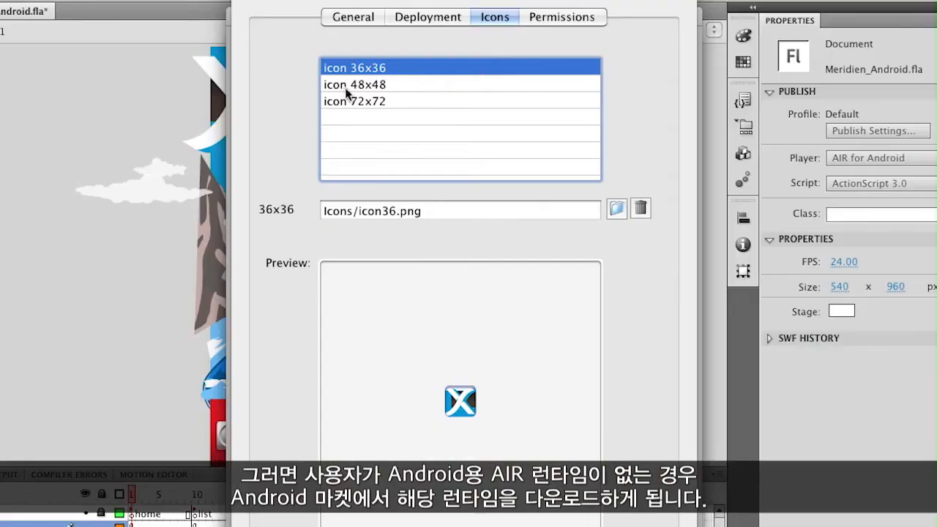
{"action": "left_click", "coordinate": [356, 101]}
{"action": "left_click", "coordinate": [358, 84]}
{"action": "left_click", "coordinate": [358, 68]}
{"action": "left_click", "coordinate": [358, 84]}
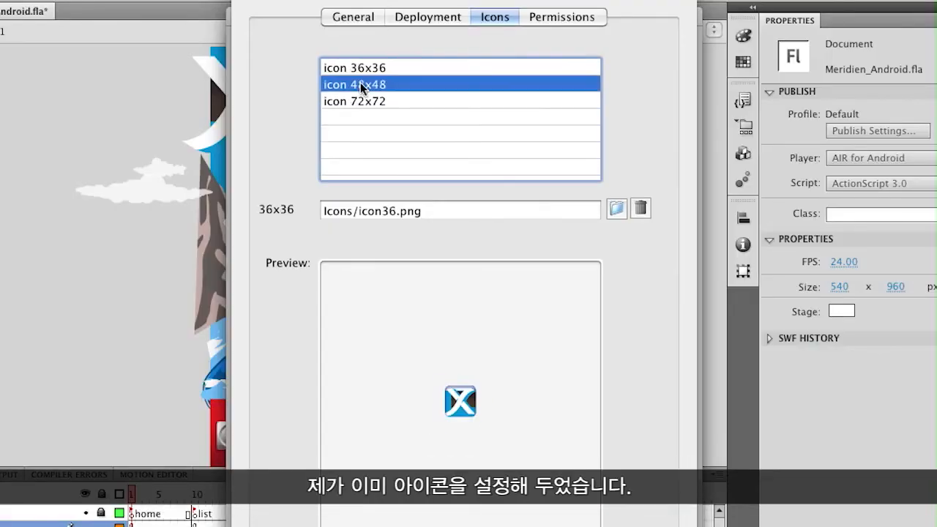
{"action": "left_click", "coordinate": [358, 101]}
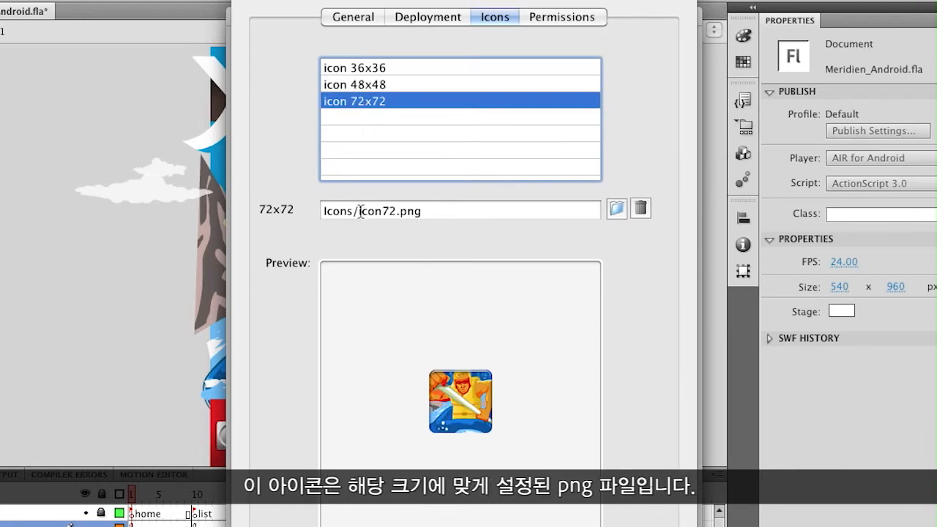
{"action": "left_click_drag", "start_coordinate": [360, 212], "coordinate": [479, 211]}
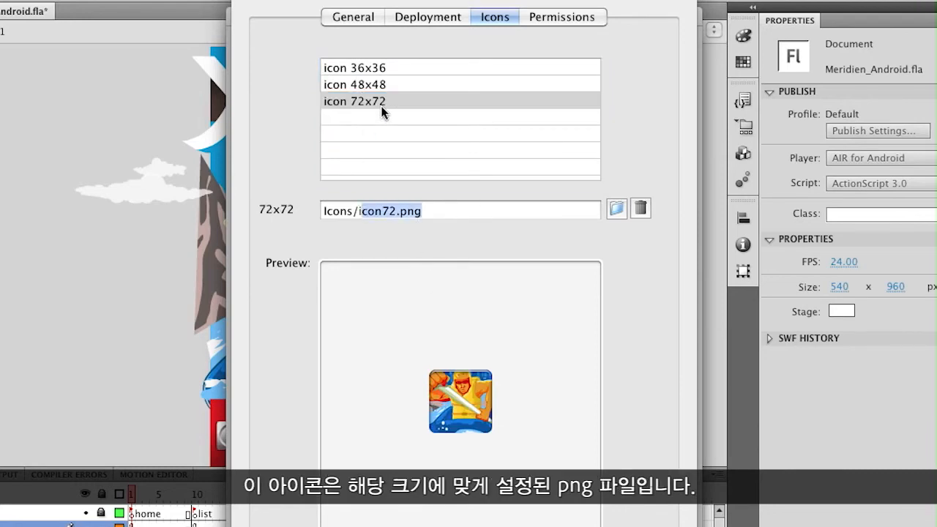
{"action": "left_click", "coordinate": [376, 71]}
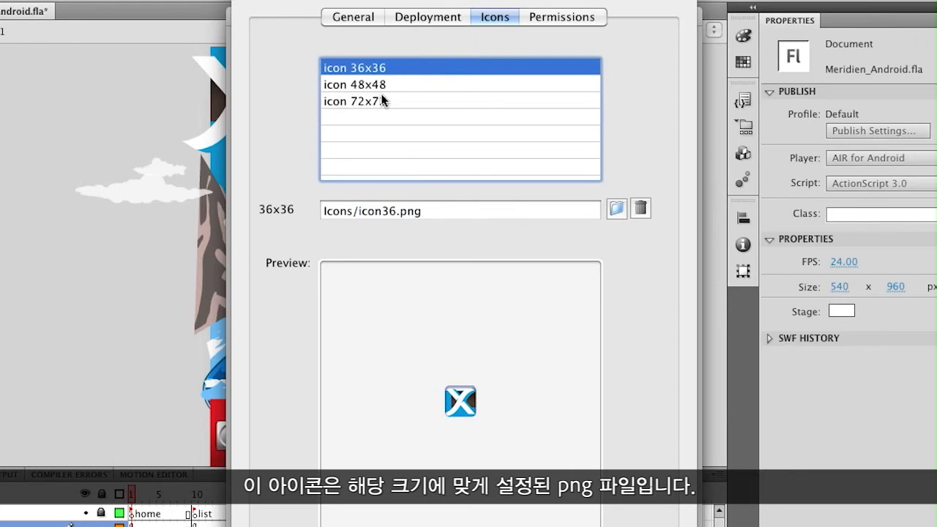
{"action": "left_click", "coordinate": [379, 87]}
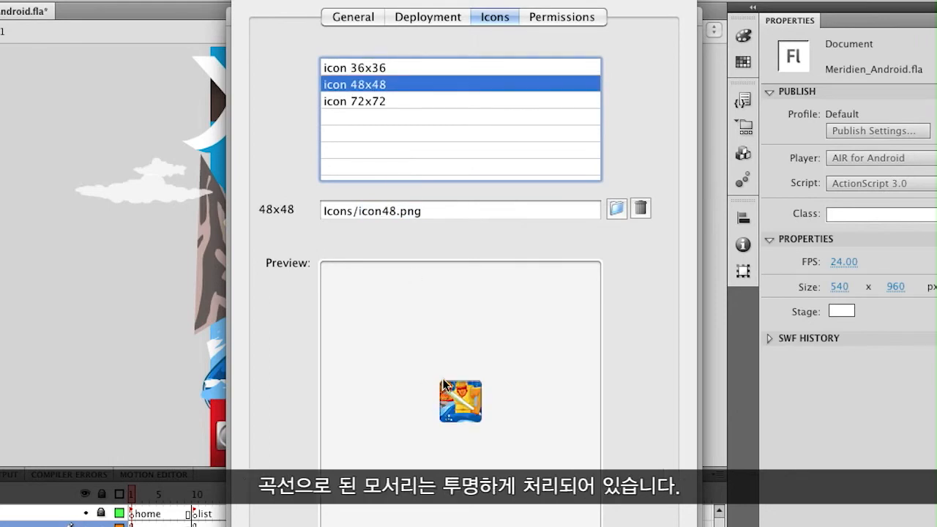
- Examine the application permissions, including the description of ACCESS_FINE_LOCATION
{"action": "left_click", "coordinate": [542, 25]}
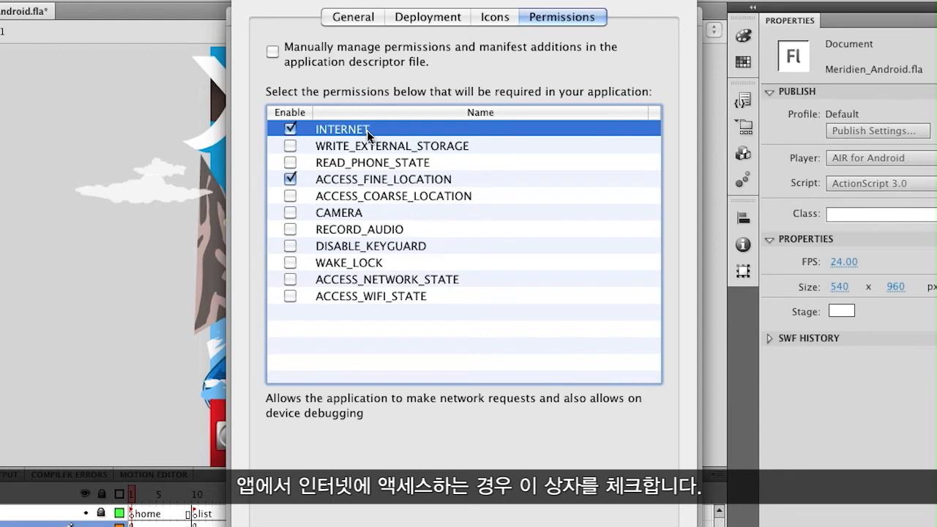
{"action": "left_click", "coordinate": [365, 177]}
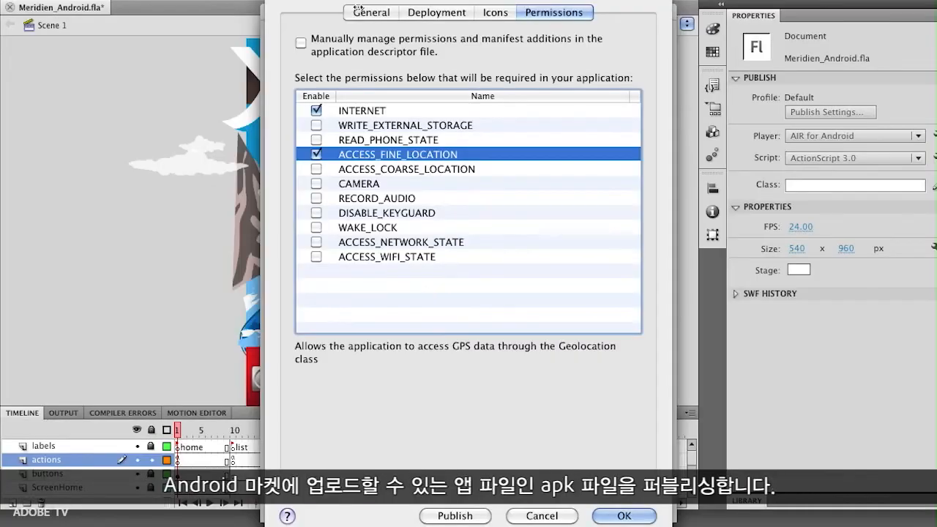
- Return to the general application settings and publish the app as Meridien.apk
{"action": "left_click", "coordinate": [362, 11]}
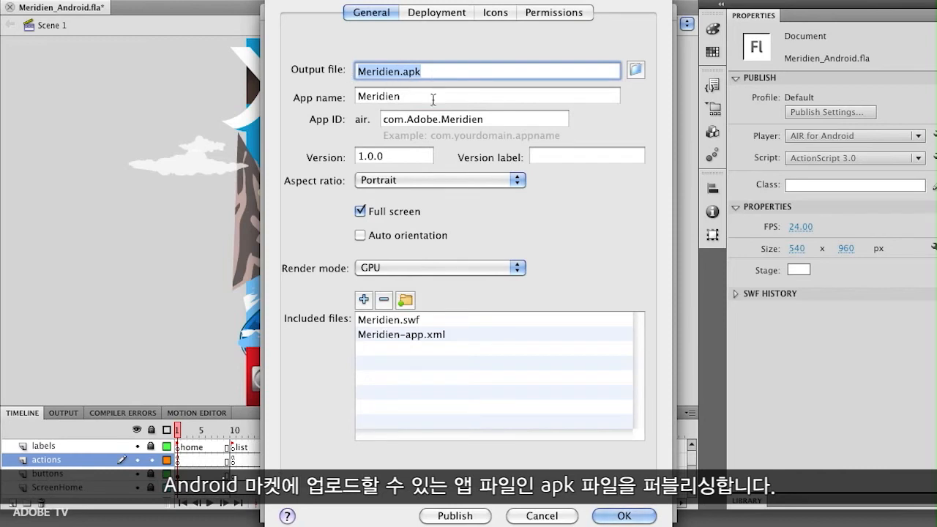
{"action": "left_click", "coordinate": [438, 517]}
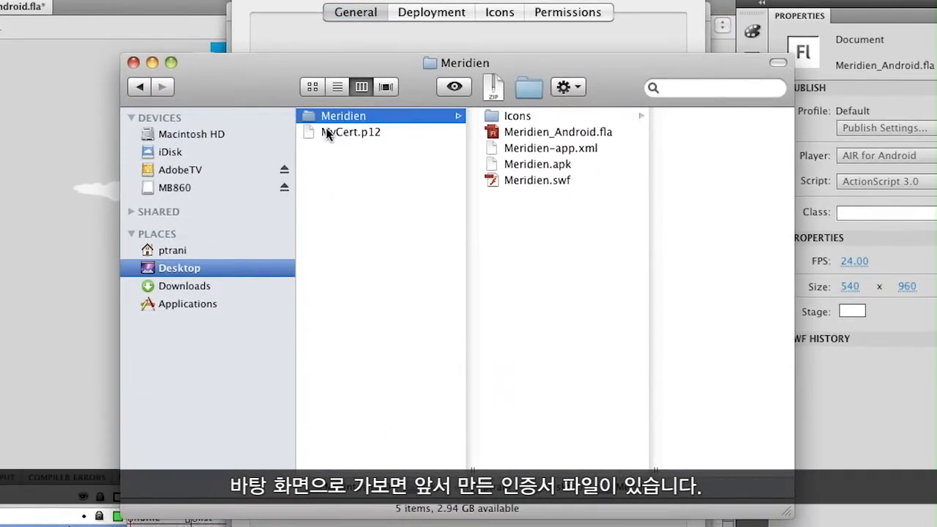
- In Finder, examine MyCert.p12 on the Desktop and the Meridien folder's published files: Meridien.apk, Meridien-app.xml and Meridien.swf
{"action": "left_click", "coordinate": [327, 133]}
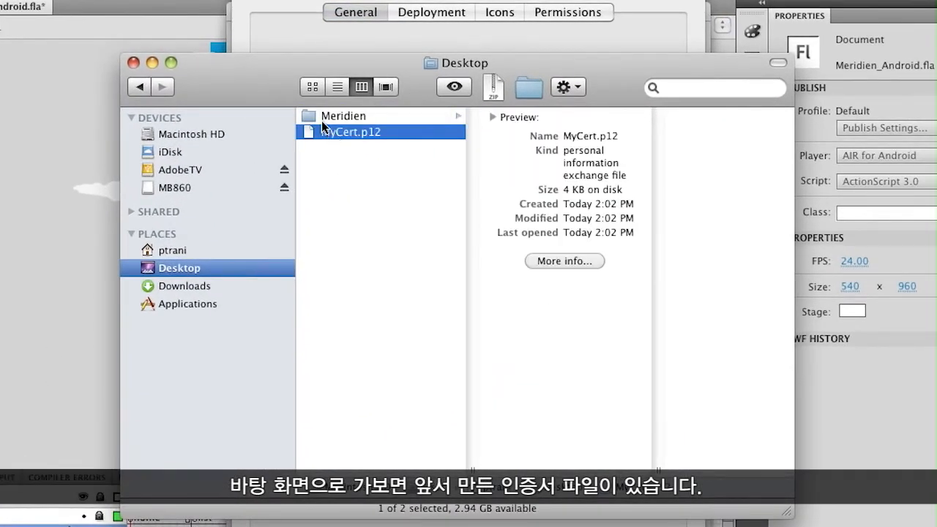
{"action": "left_click", "coordinate": [322, 116]}
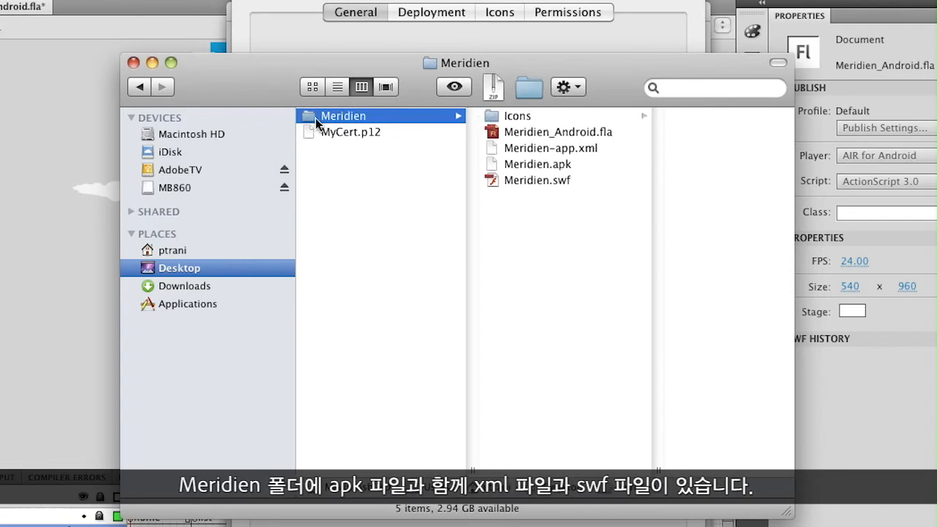
{"action": "left_click", "coordinate": [527, 166]}
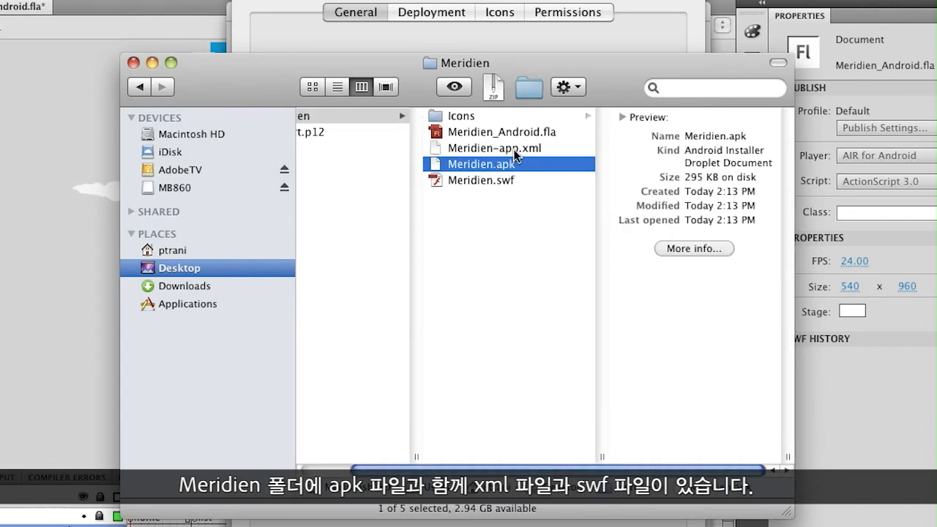
{"action": "left_click", "coordinate": [517, 149]}
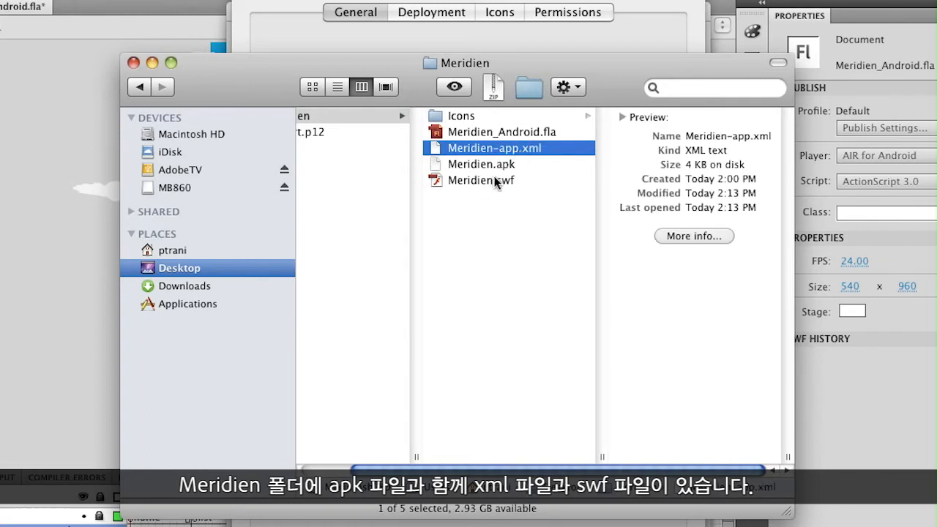
{"action": "left_click", "coordinate": [496, 181], "text": "super"}
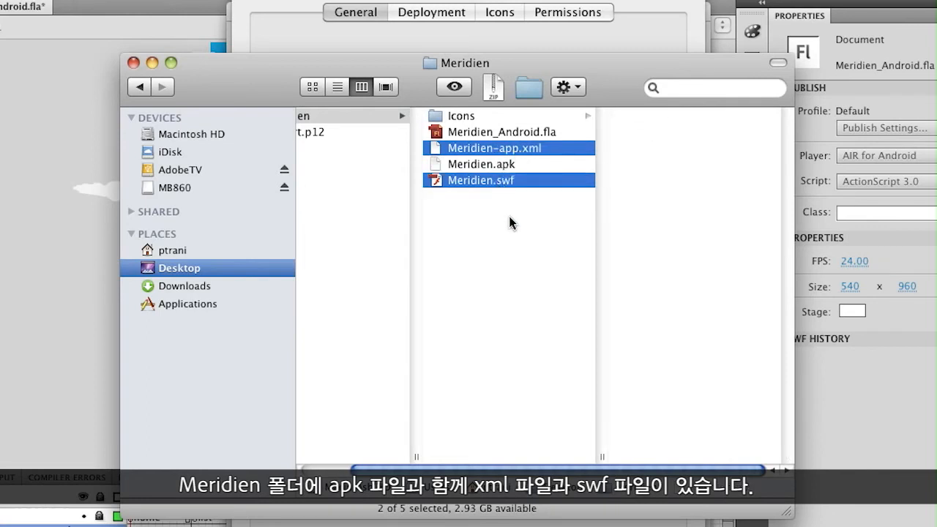
{"action": "left_click", "coordinate": [454, 165]}
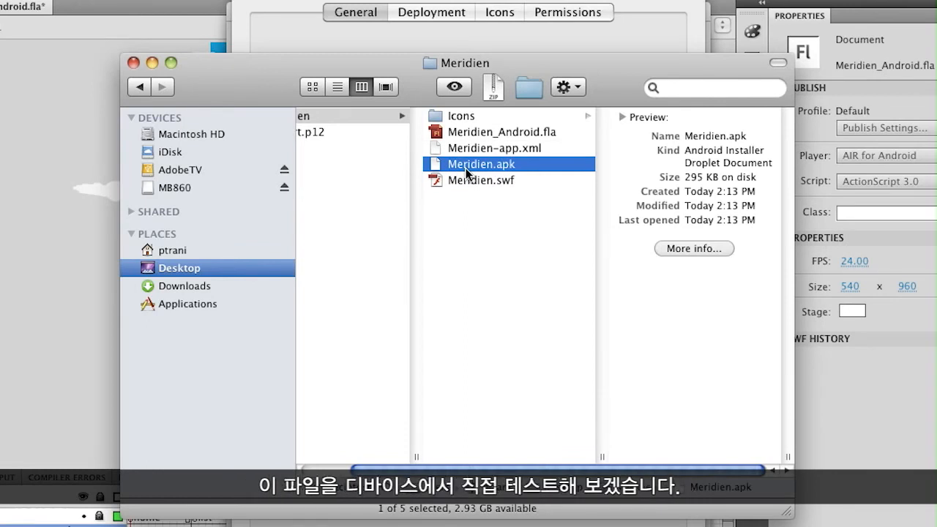
- Return to the AIR for Android settings in Flash and enable installing and launching the application on the connected Android device after publishing
{"action": "left_click", "coordinate": [301, 30]}
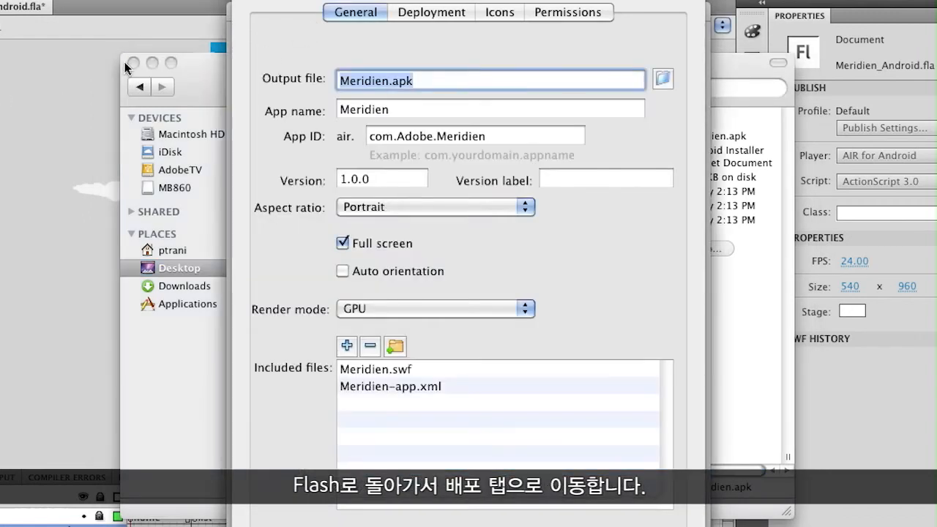
{"action": "left_click", "coordinate": [152, 61]}
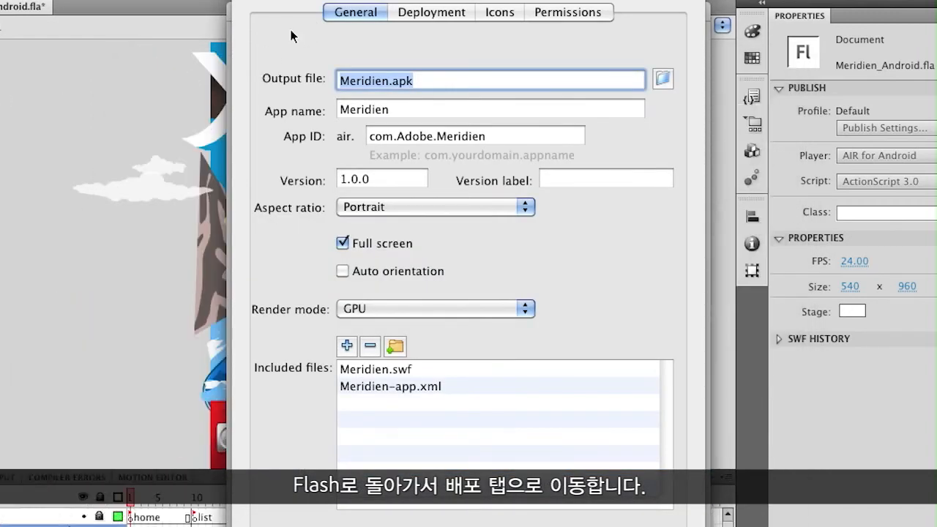
{"action": "left_click", "coordinate": [436, 11]}
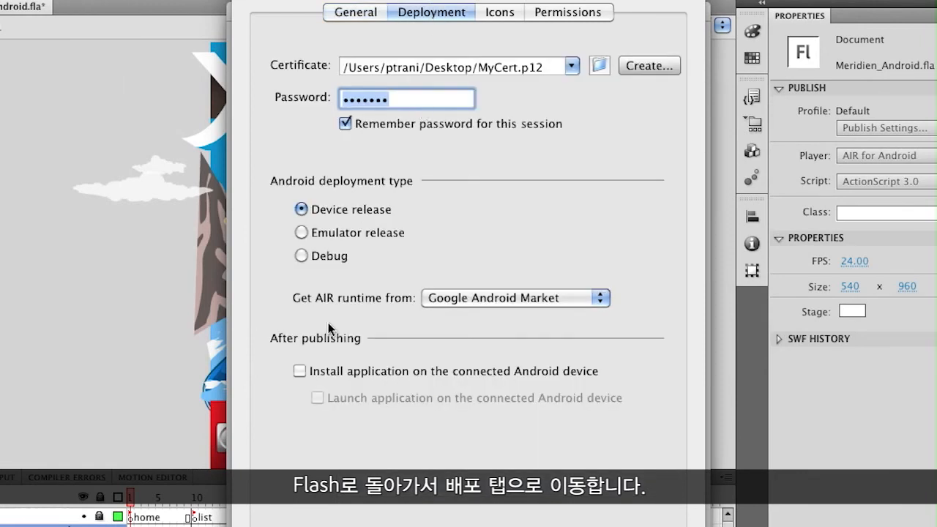
{"action": "left_click", "coordinate": [300, 372]}
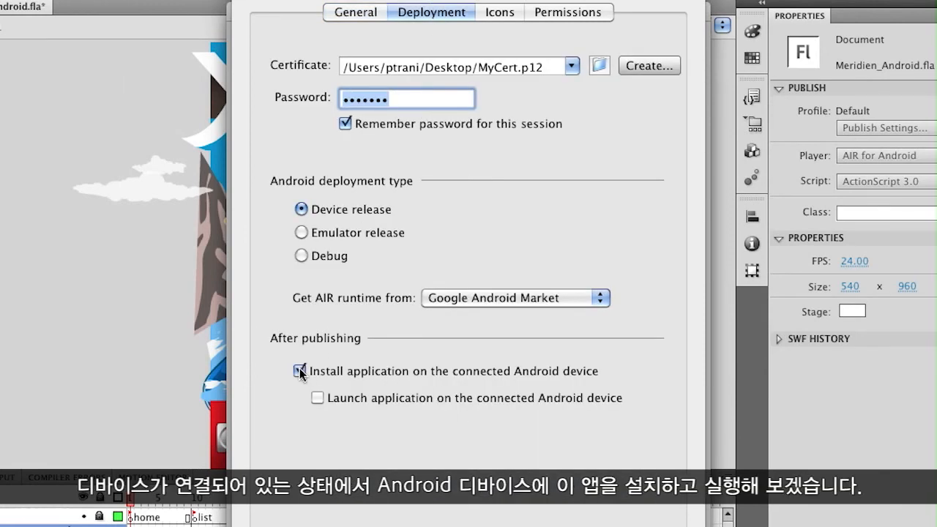
{"action": "left_click", "coordinate": [317, 398]}
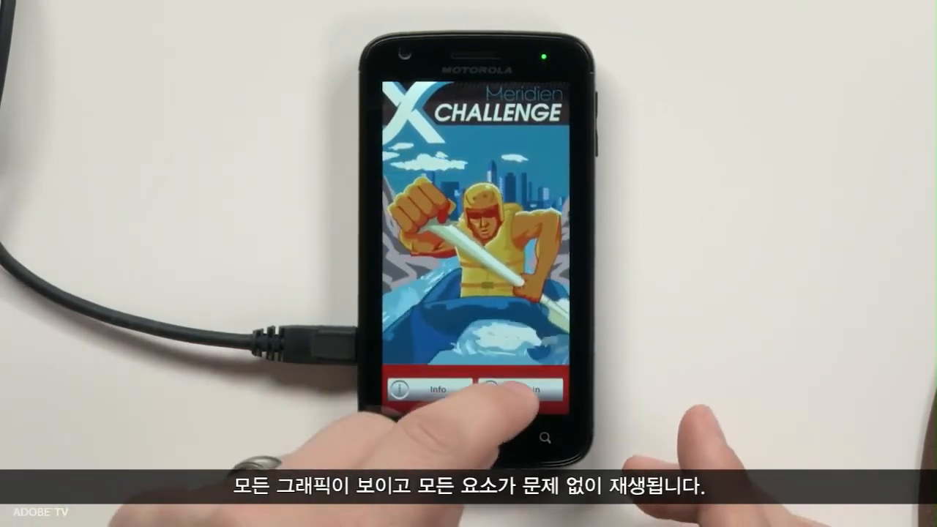
{"action": "left_click", "coordinate": [520, 389]}
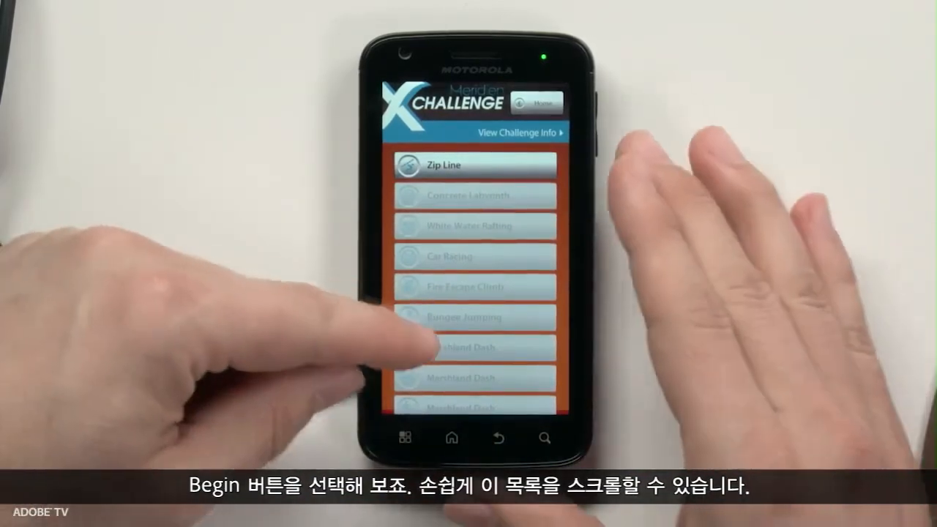
{"action": "left_click_drag", "start_coordinate": [447, 310], "coordinate": [448, 331]}
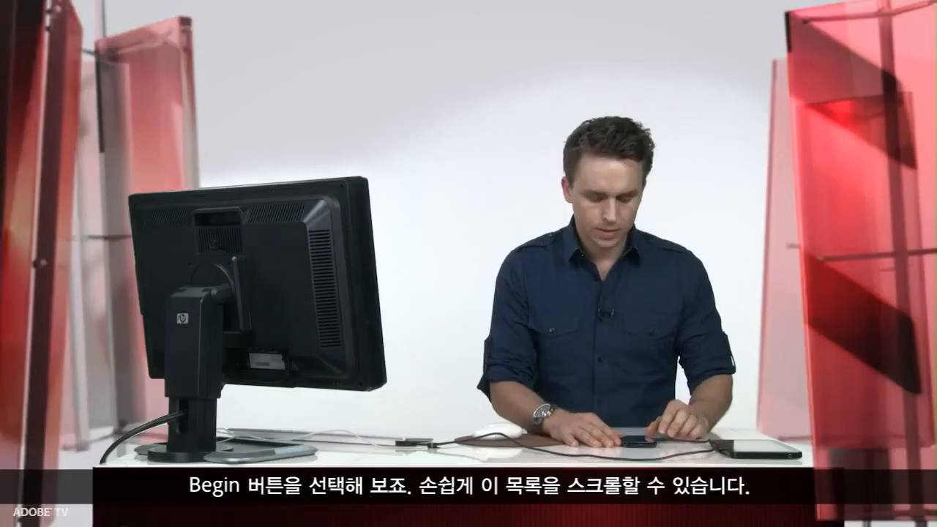